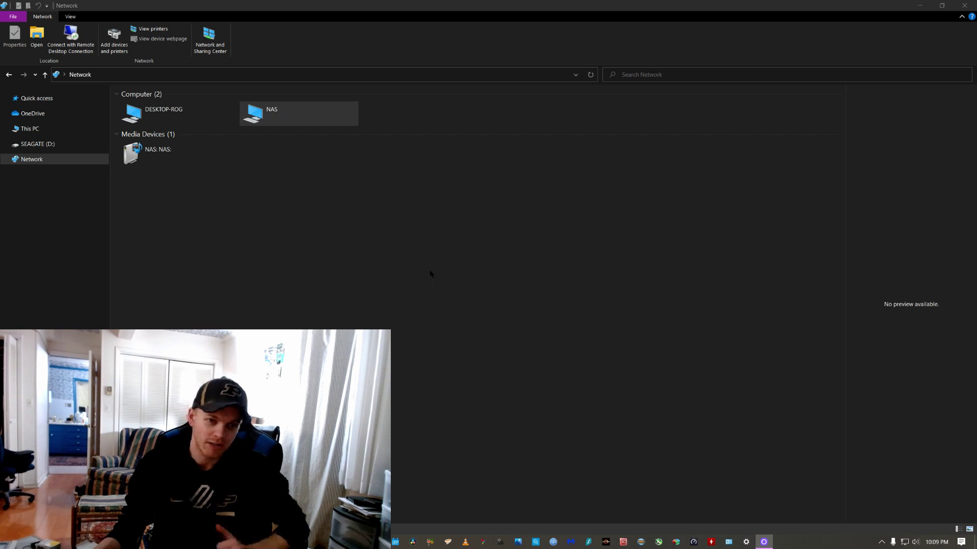
Connect to the NAS computer with Remote Desktop Connection from its right-click menu
{"action": "right_click", "coordinate": [283, 120]}
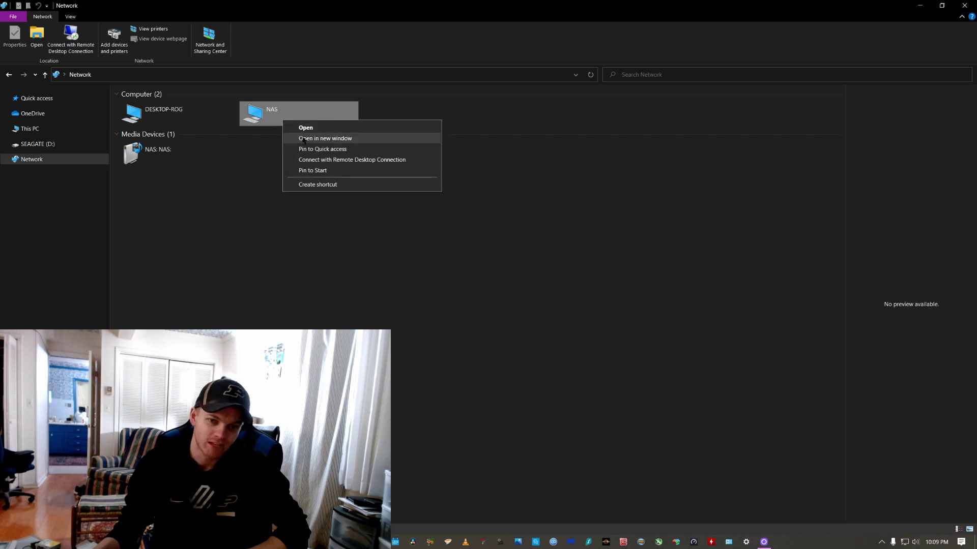
{"action": "left_click", "coordinate": [324, 160]}
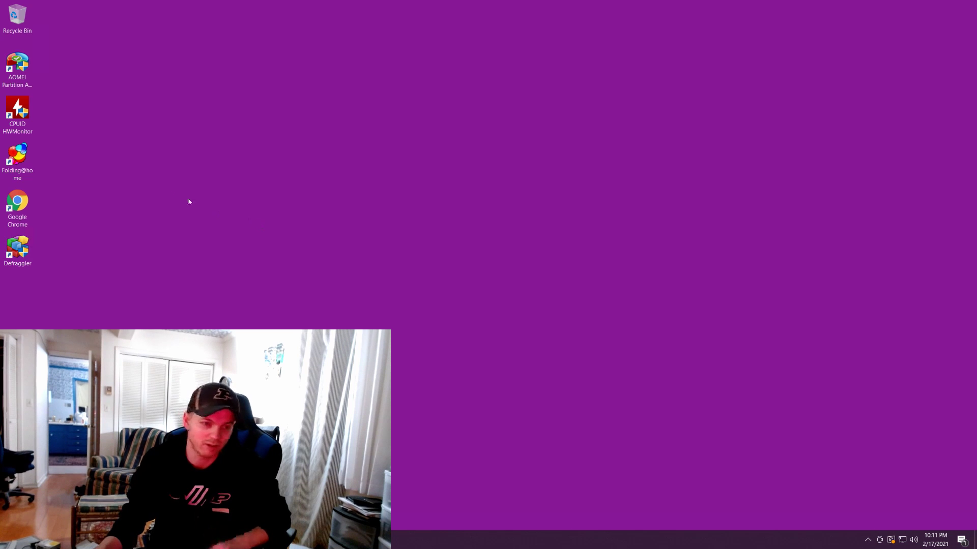
{"action": "left_click", "coordinate": [23, 163]}
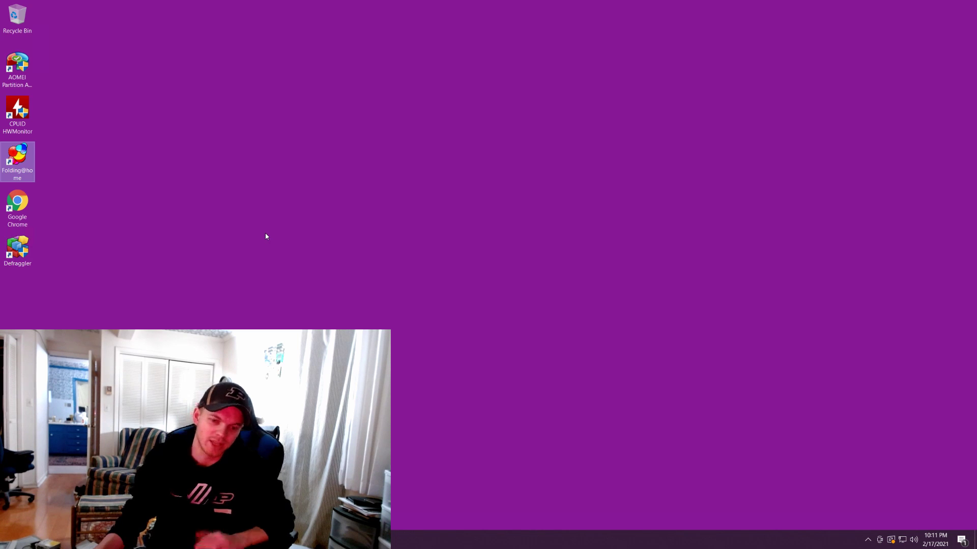
{"action": "double_click", "coordinate": [30, 163]}
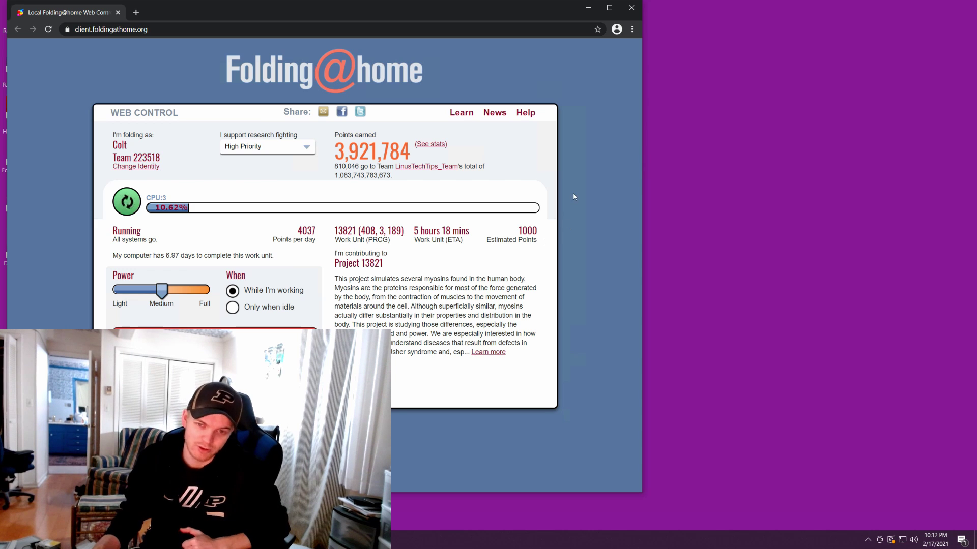
{"action": "left_click", "coordinate": [639, 13]}
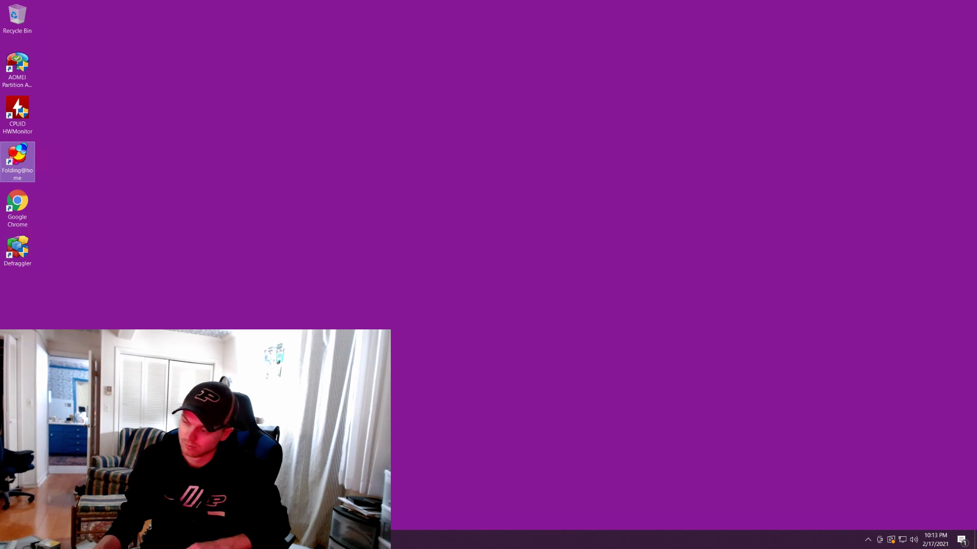
Leave the NAS remote session and bring up the local This PC with Win+E
{"action": "key", "text": "super+e"}
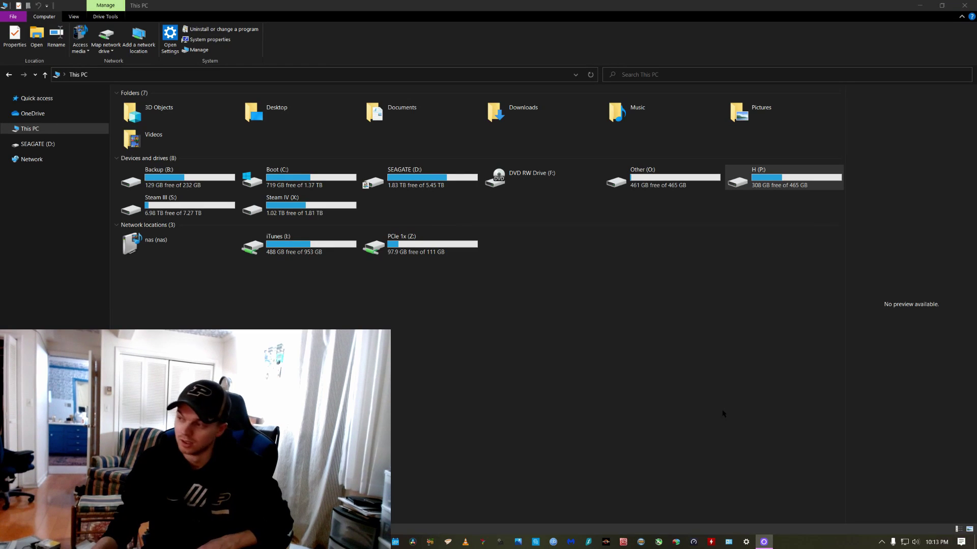
{"action": "double_click", "coordinate": [282, 252]}
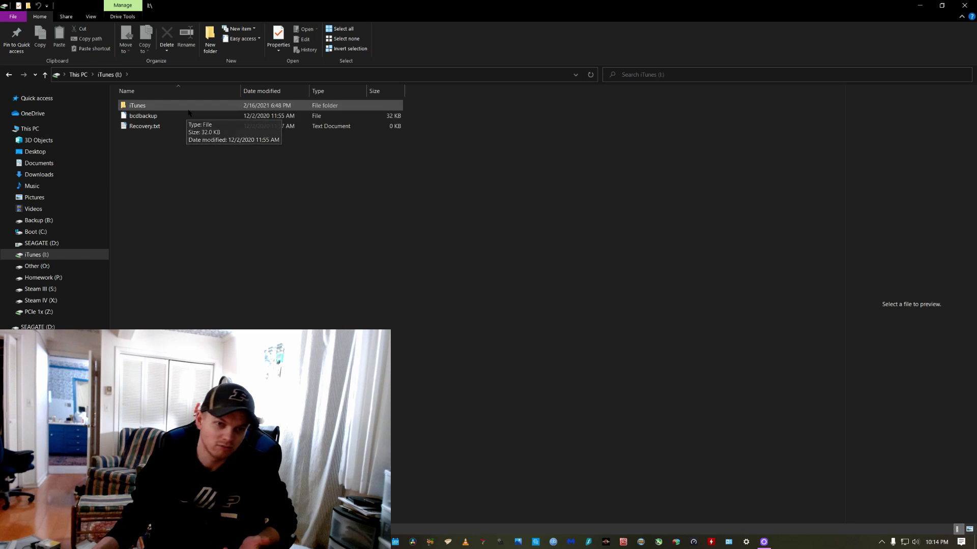
{"action": "key", "text": "alt+Left"}
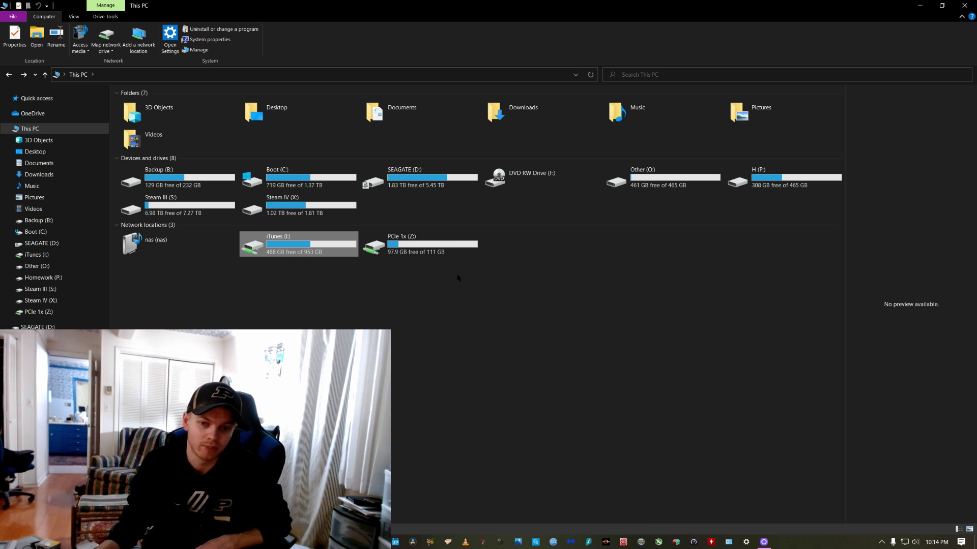
Browse the Installers folder on PCIe 1x (Z:), then go back up to This PC
{"action": "double_click", "coordinate": [419, 247]}
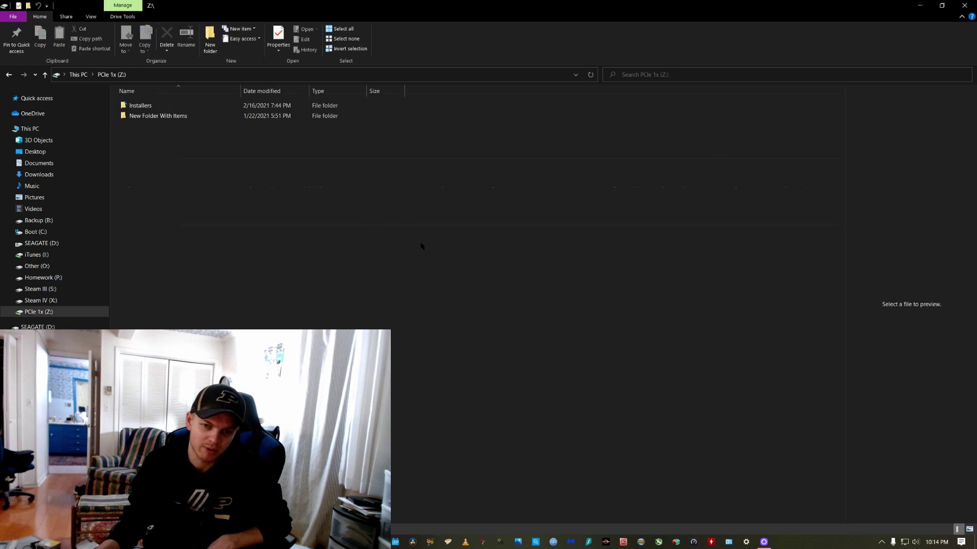
{"action": "double_click", "coordinate": [201, 106]}
{"action": "scroll", "coordinate": [283, 178], "scroll_direction": "down", "scroll_amount": 5}
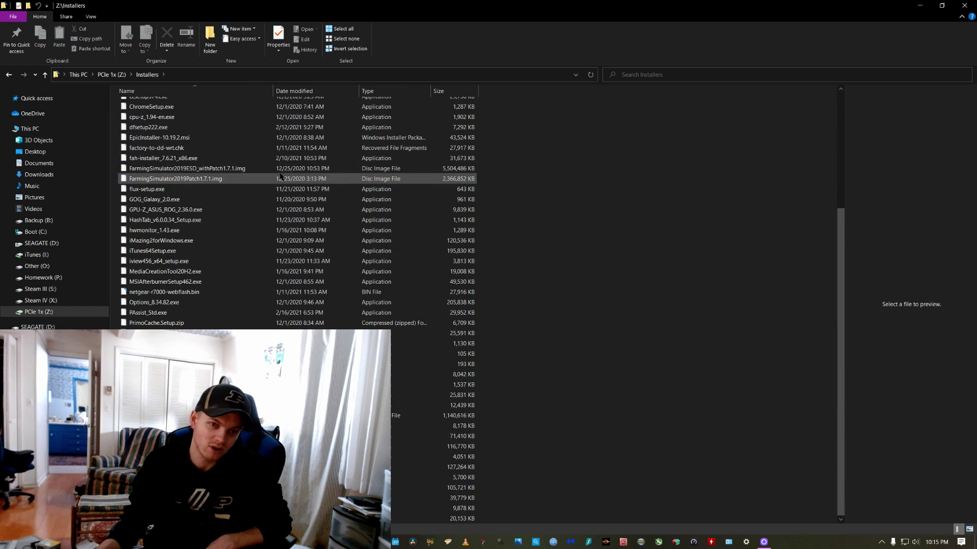
{"action": "scroll", "coordinate": [282, 177], "scroll_direction": "up", "scroll_amount": 5}
{"action": "scroll", "coordinate": [282, 177], "scroll_direction": "down", "scroll_amount": 5}
{"action": "scroll", "coordinate": [282, 178], "scroll_direction": "up", "scroll_amount": 5}
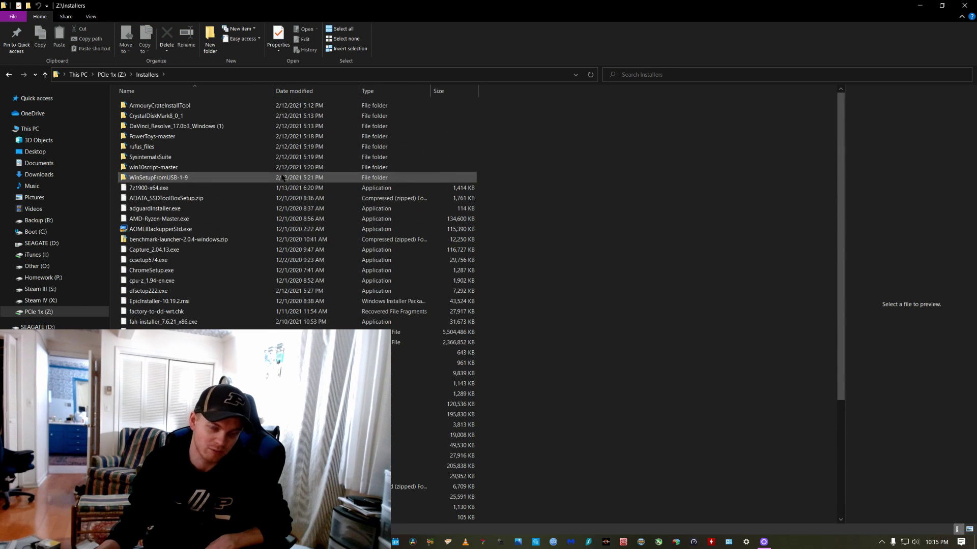
{"action": "scroll", "coordinate": [284, 177], "scroll_direction": "down", "scroll_amount": 5}
{"action": "scroll", "coordinate": [285, 177], "scroll_direction": "up", "scroll_amount": 5}
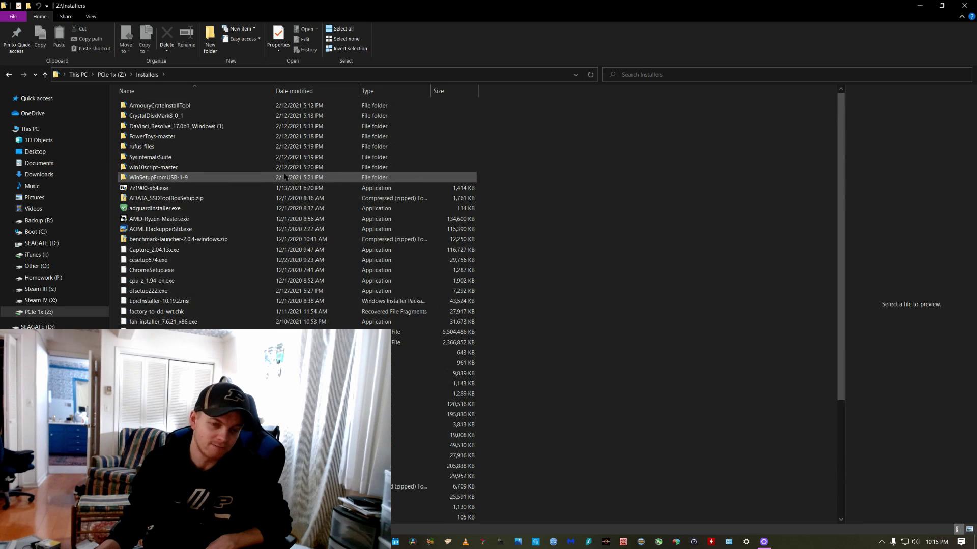
{"action": "scroll", "coordinate": [282, 178], "scroll_direction": "down", "scroll_amount": 5}
{"action": "scroll", "coordinate": [283, 177], "scroll_direction": "up", "scroll_amount": 5}
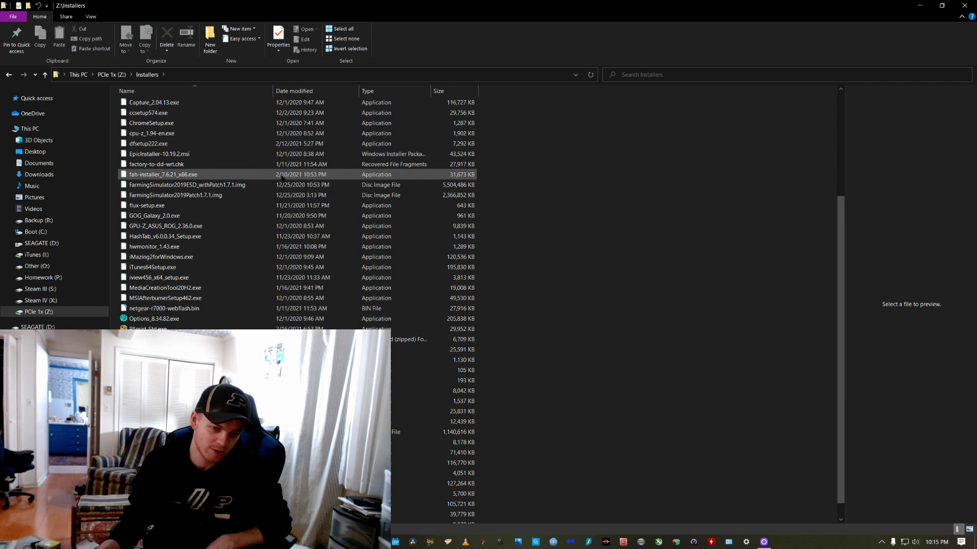
{"action": "scroll", "coordinate": [282, 178], "scroll_direction": "down", "scroll_amount": 5}
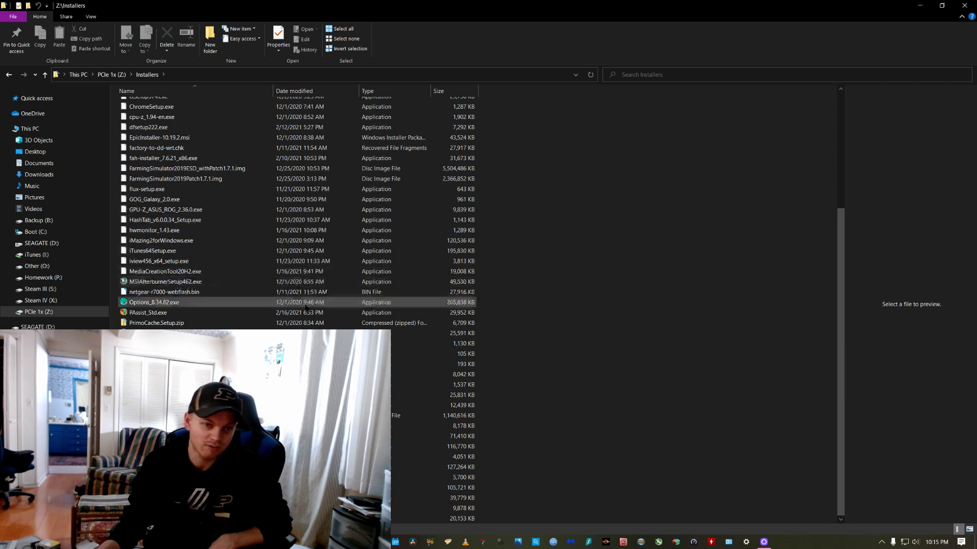
{"action": "scroll", "coordinate": [268, 285], "scroll_direction": "up", "scroll_amount": 5}
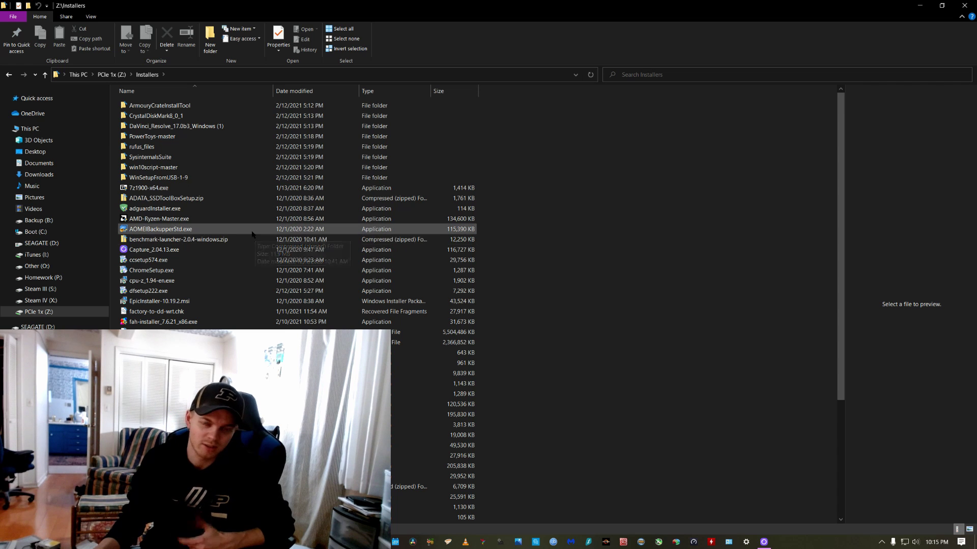
{"action": "key", "text": "alt+Up"}
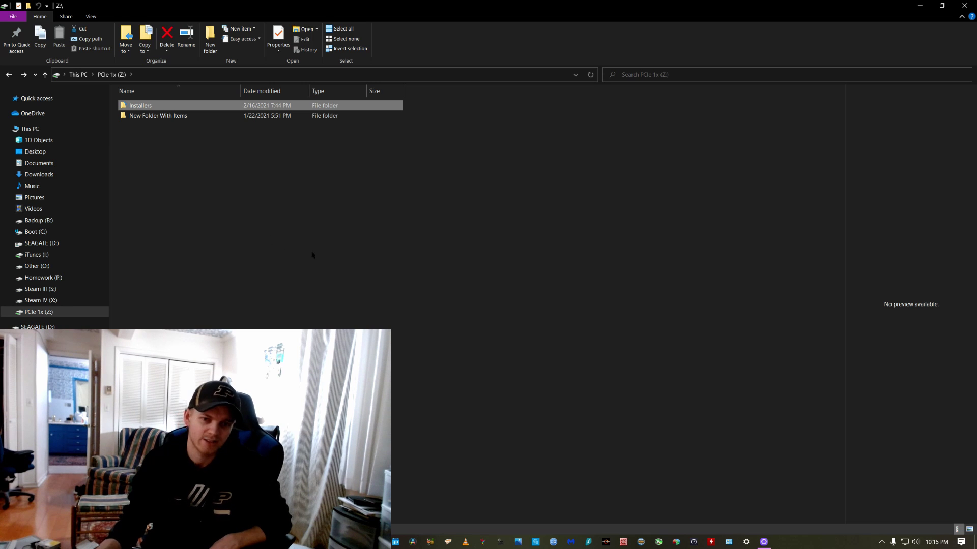
{"action": "key", "text": "alt+Up"}
Deselect the PCIe 1x (Z:) drive and bring the This PC window into focus
{"action": "left_click", "coordinate": [475, 368]}
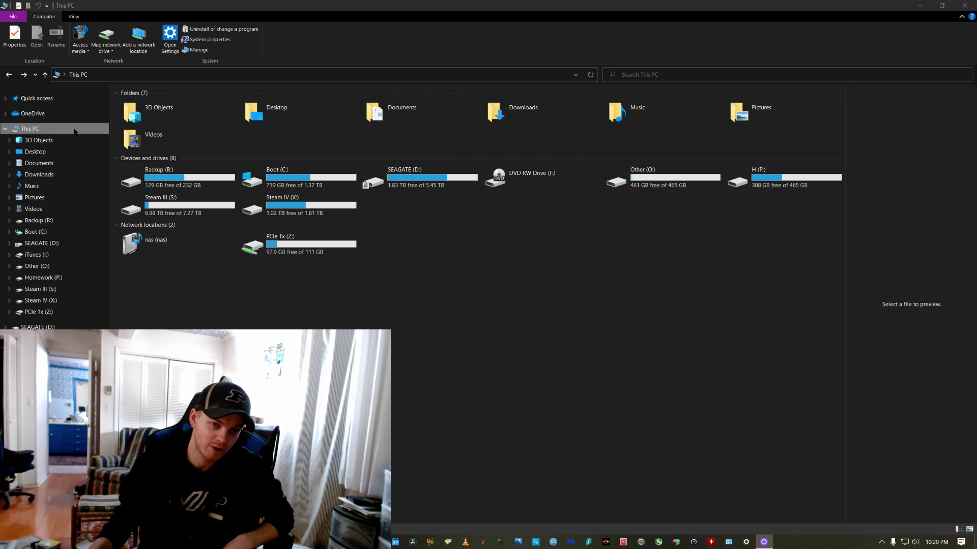
{"action": "left_click", "coordinate": [150, 248]}
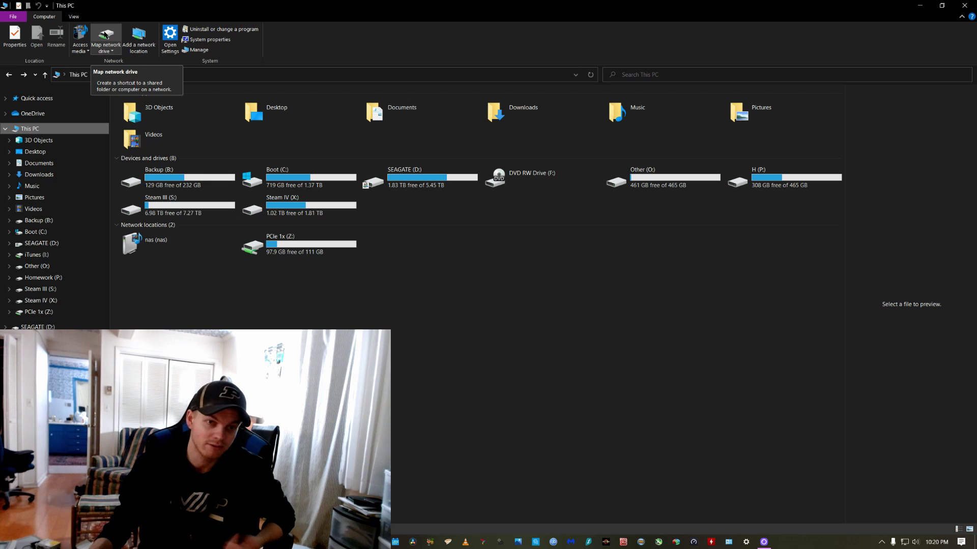
Start mapping a network drive as I:, reviewing the recent folder paths without choosing one
{"action": "left_click", "coordinate": [105, 35]}
{"action": "left_click_drag", "start_coordinate": [515, 166], "coordinate": [481, 139]}
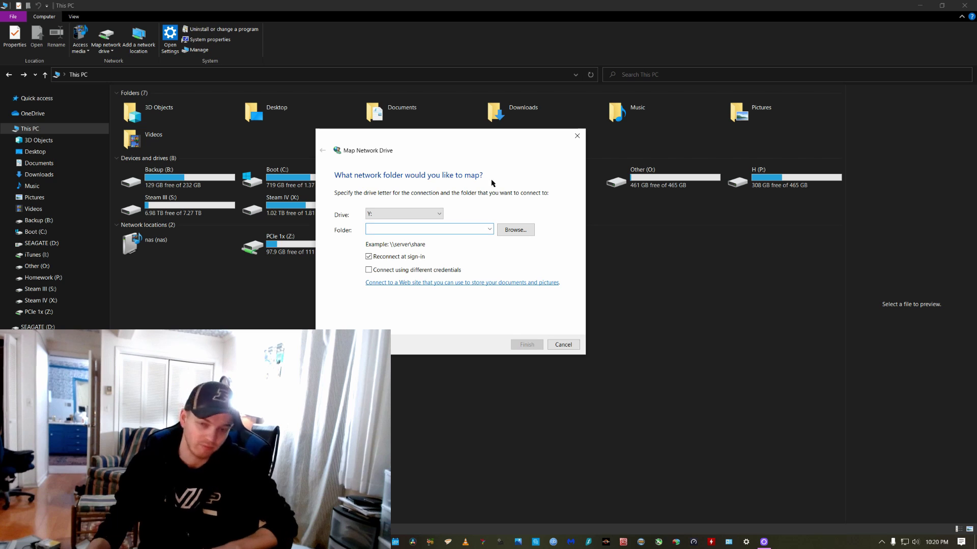
{"action": "left_click", "coordinate": [436, 216]}
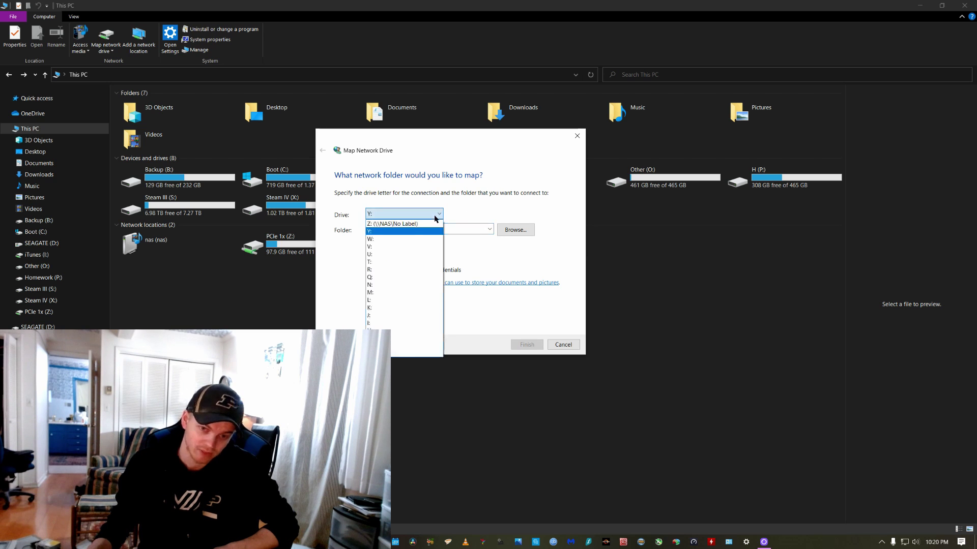
{"action": "left_click", "coordinate": [416, 324]}
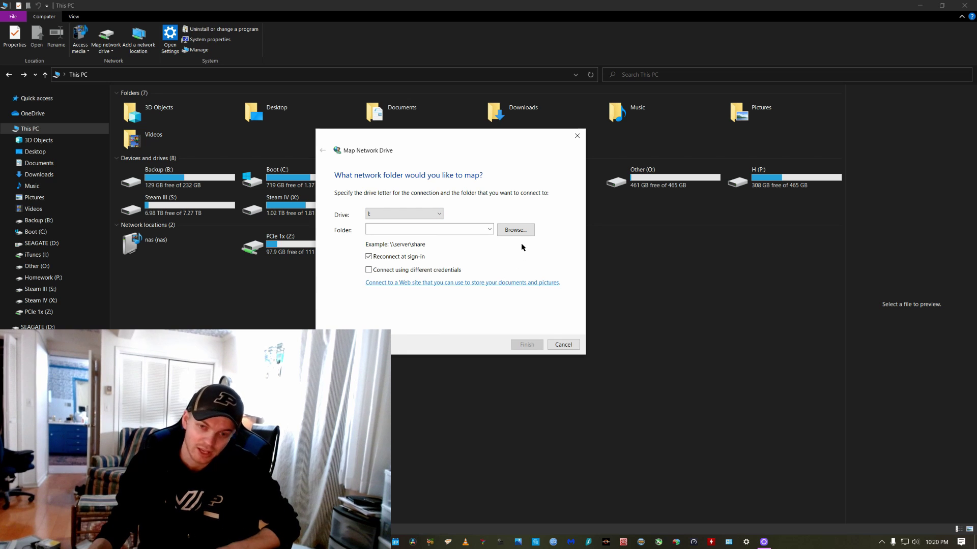
{"action": "left_click", "coordinate": [473, 229]}
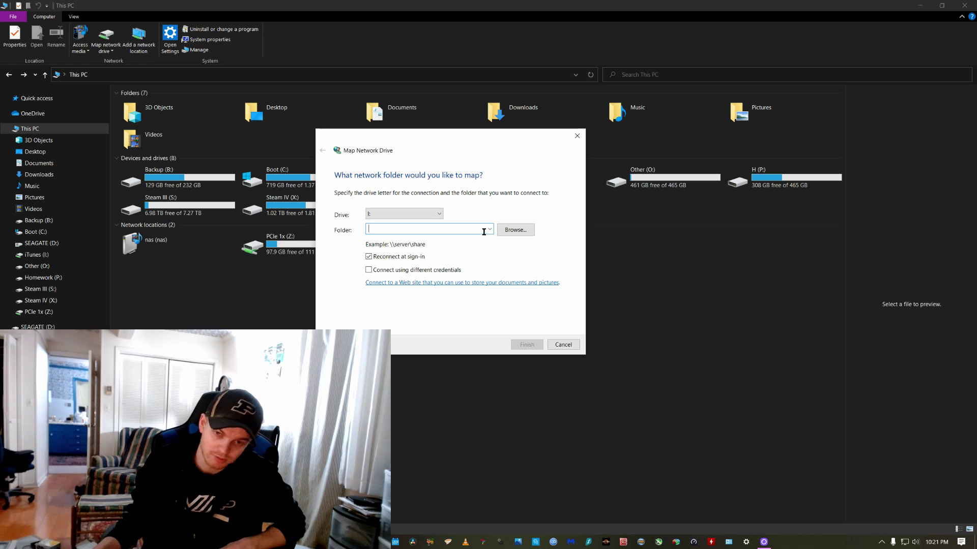
{"action": "left_click", "coordinate": [489, 230]}
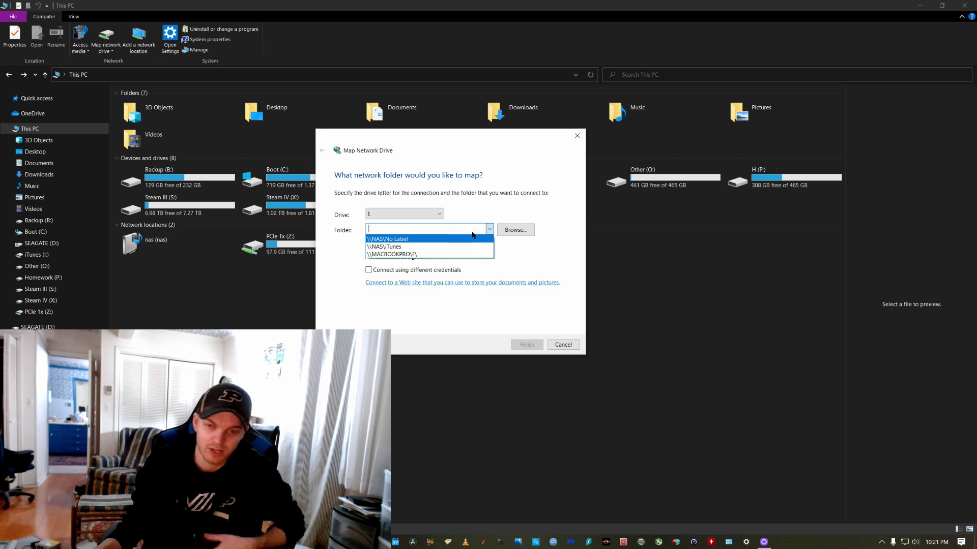
{"action": "left_click", "coordinate": [490, 230]}
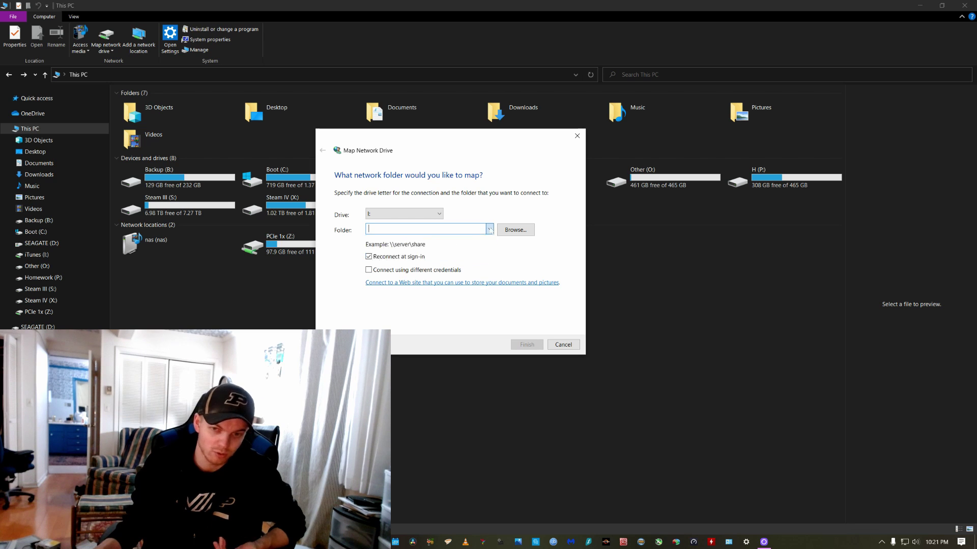
{"action": "left_click", "coordinate": [515, 230]}
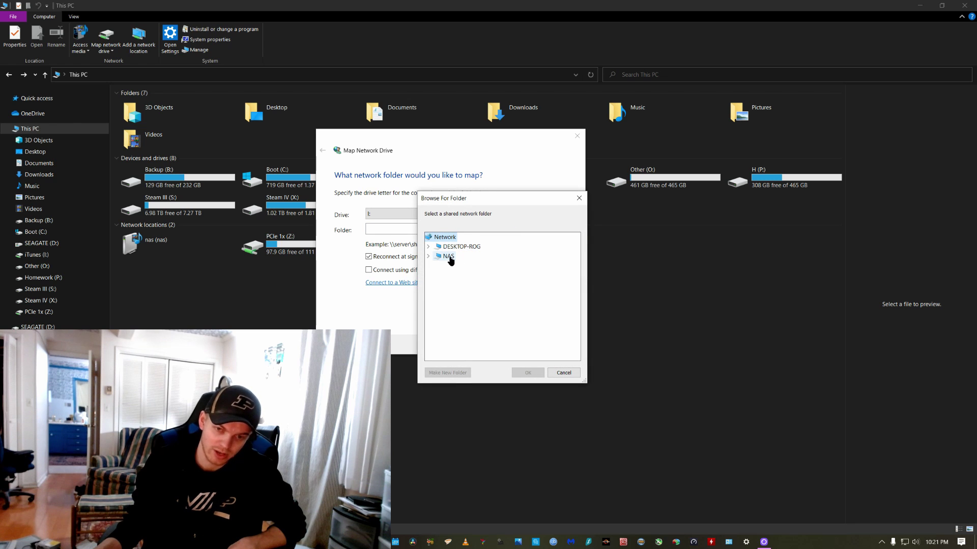
Choose the iTunes share under NAS as the folder for drive I:
{"action": "left_click", "coordinate": [448, 257]}
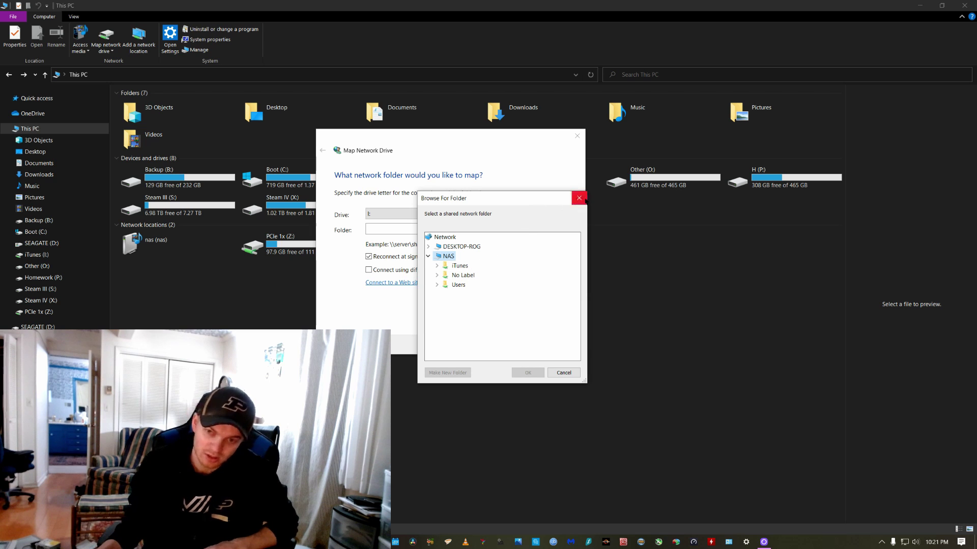
{"action": "double_click", "coordinate": [459, 268]}
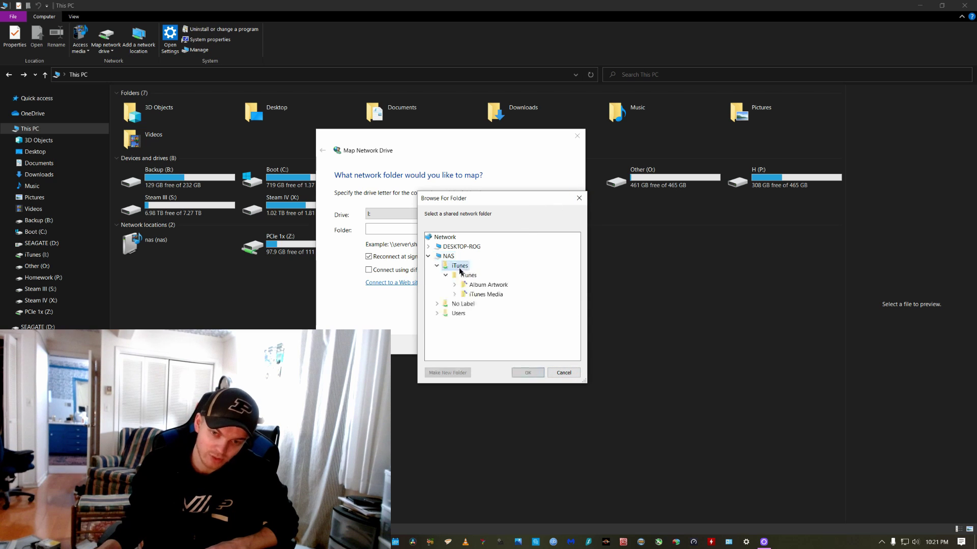
{"action": "left_click", "coordinate": [527, 373]}
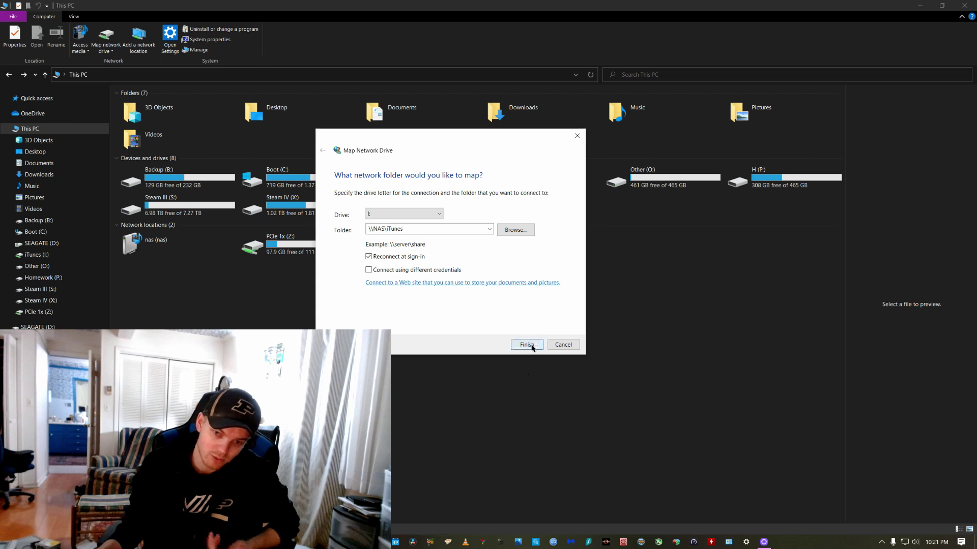
Finish mapping iTunes as I:, close its new window, and switch to Network
{"action": "left_click", "coordinate": [526, 345]}
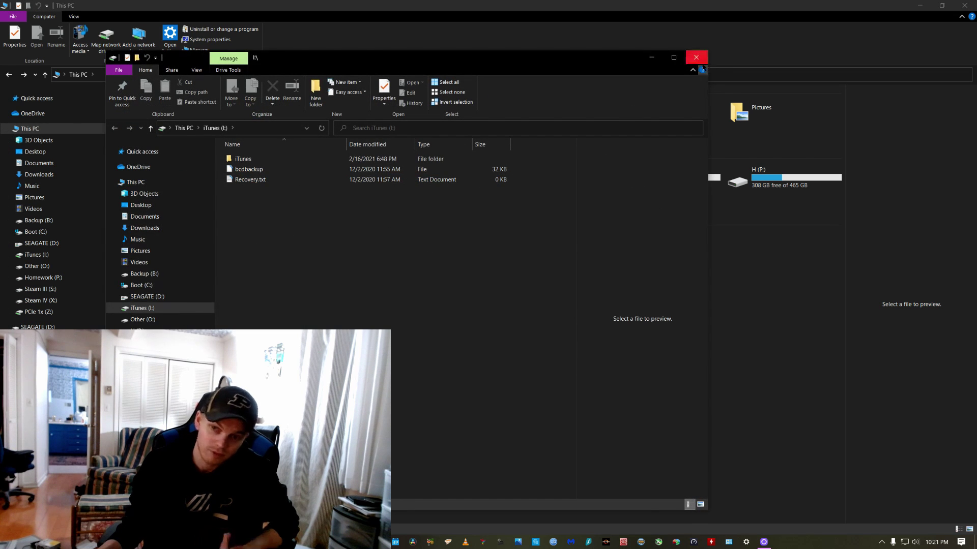
{"action": "left_click", "coordinate": [698, 57]}
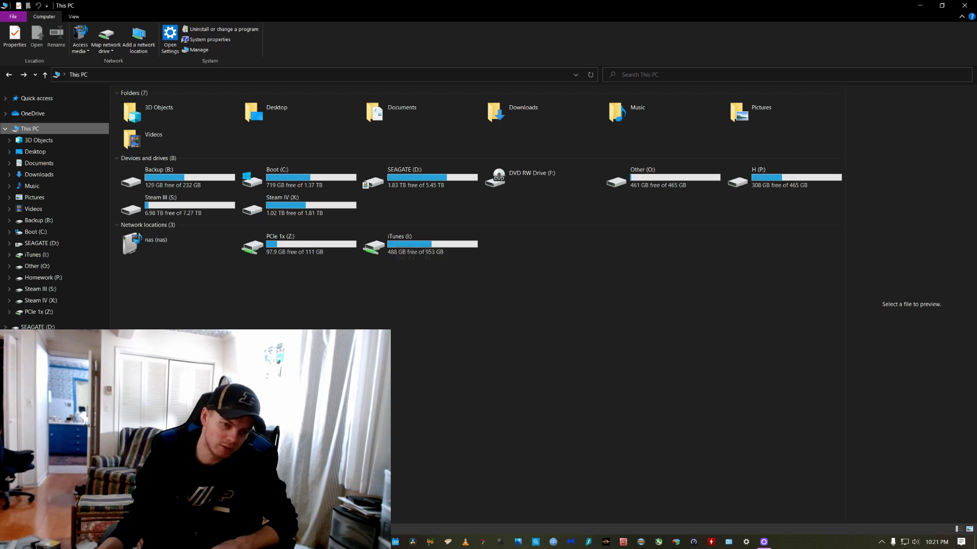
{"action": "left_click", "coordinate": [23, 356]}
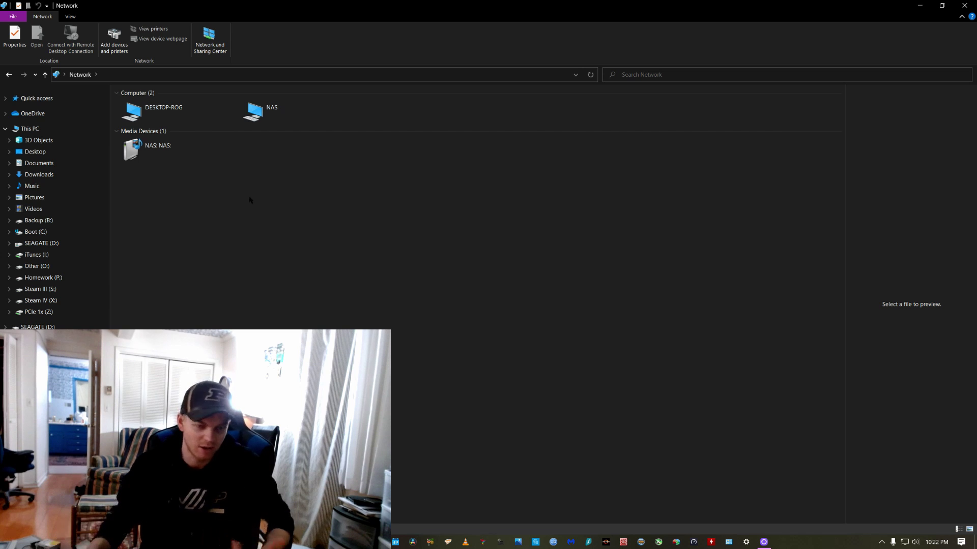
Look inside DESKTOP-ROG and then NAS, returning to the Network folder each time
{"action": "left_click", "coordinate": [173, 116]}
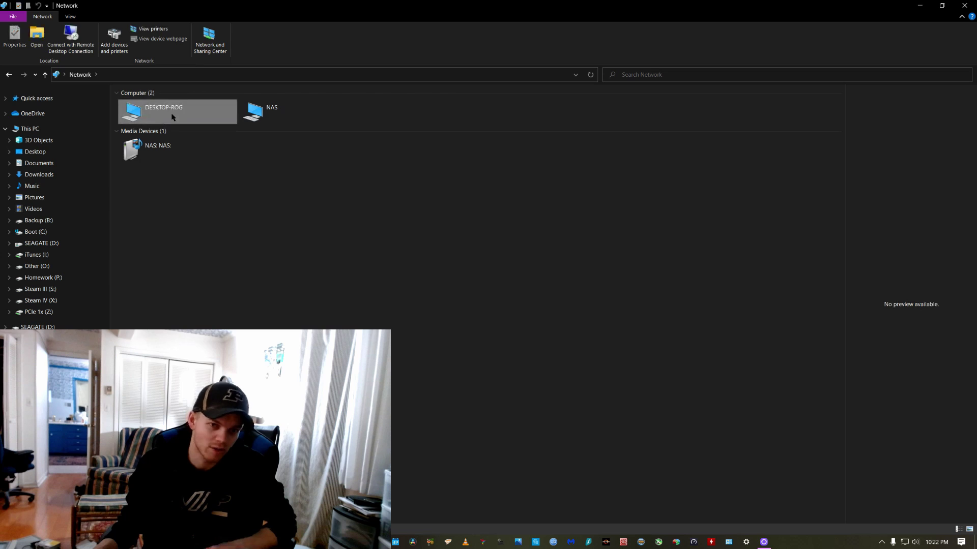
{"action": "double_click", "coordinate": [173, 117]}
{"action": "key", "text": "alt+Left"}
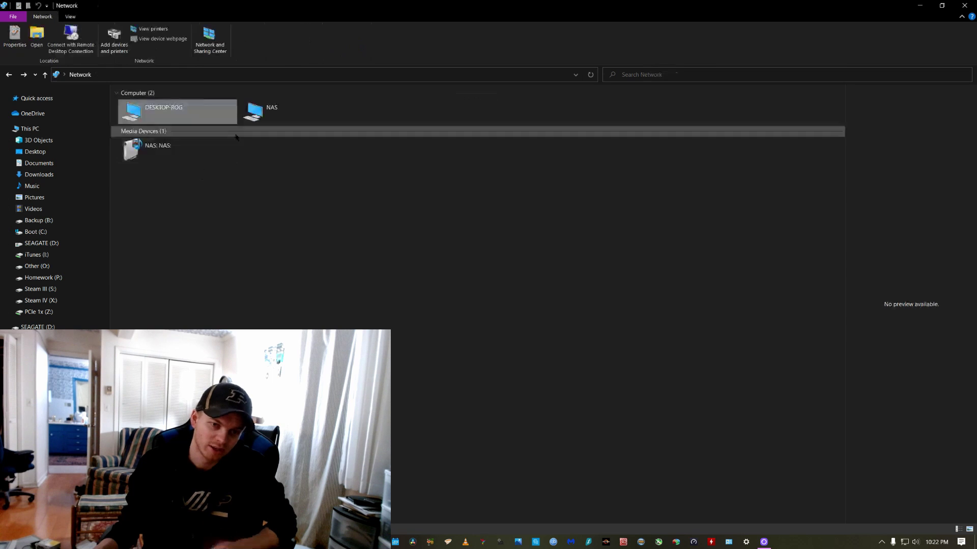
{"action": "double_click", "coordinate": [254, 110]}
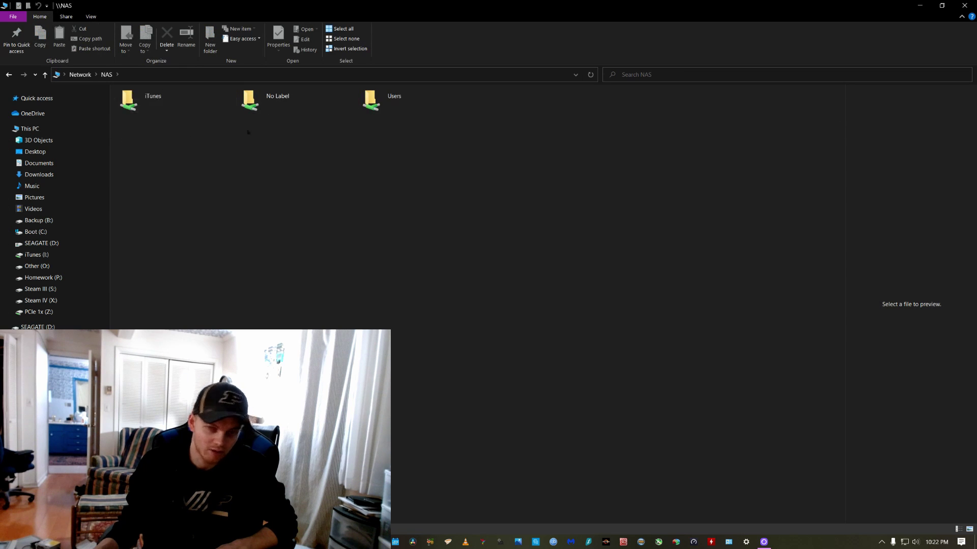
{"action": "key", "text": "alt+Left"}
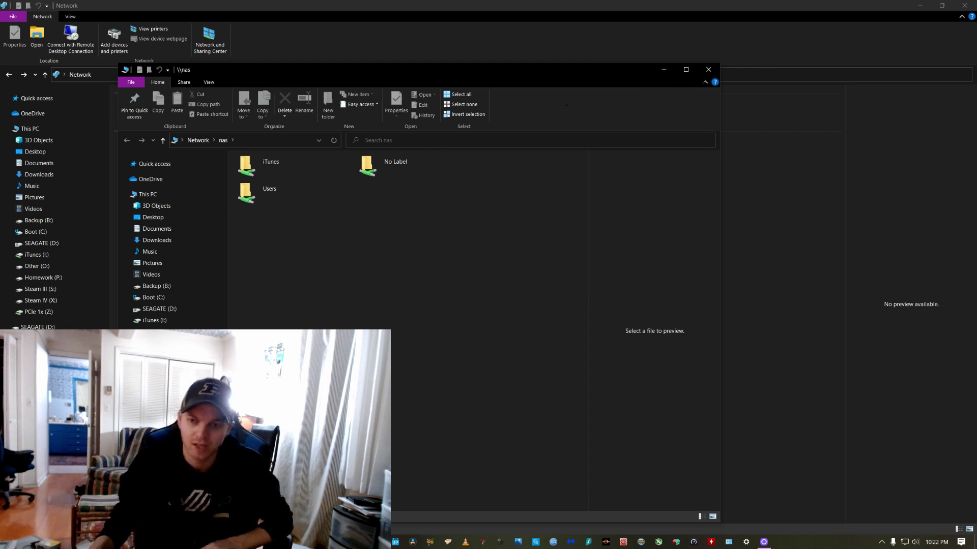
Close both the original and the reopened \\nas Explorer windows
{"action": "left_click", "coordinate": [708, 69]}
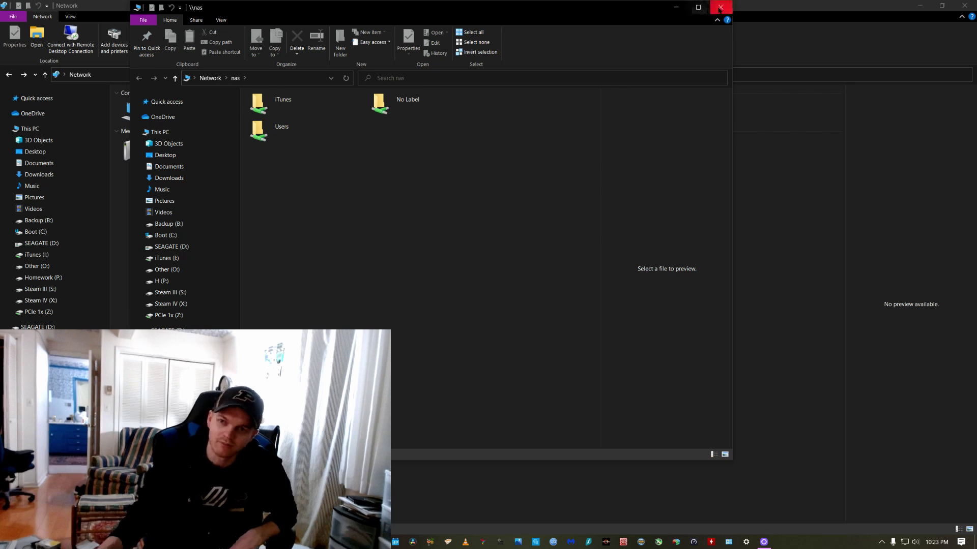
{"action": "left_click", "coordinate": [721, 7]}
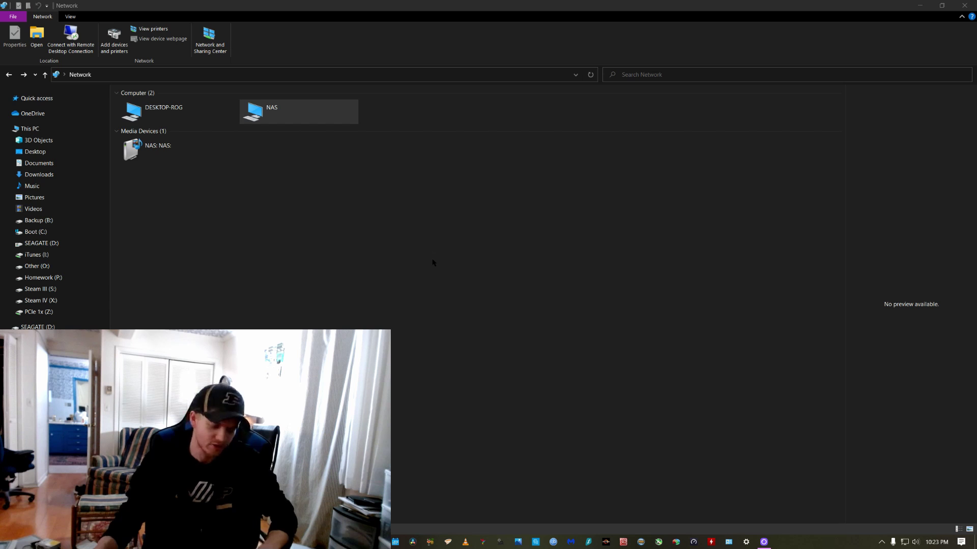
{"action": "left_click", "coordinate": [61, 99]}
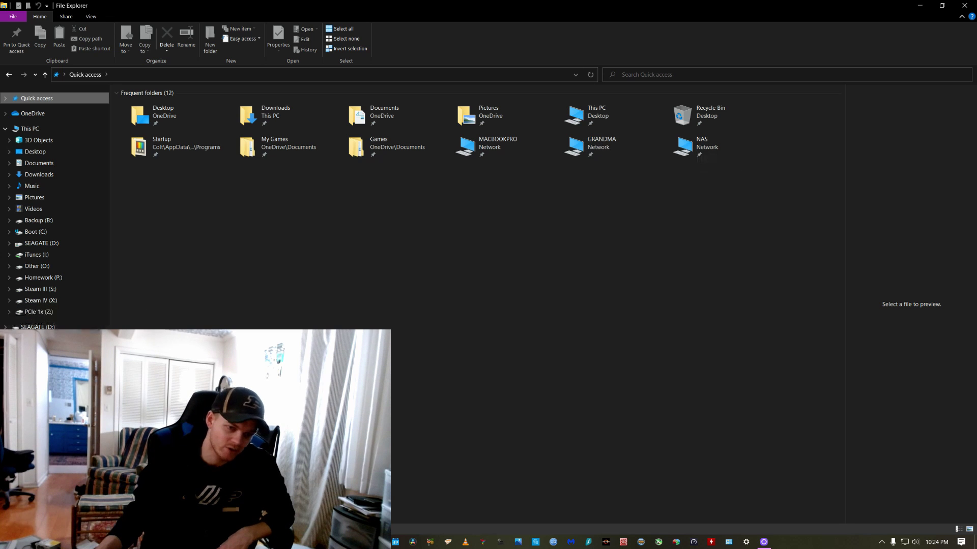
{"action": "left_click", "coordinate": [31, 339]}
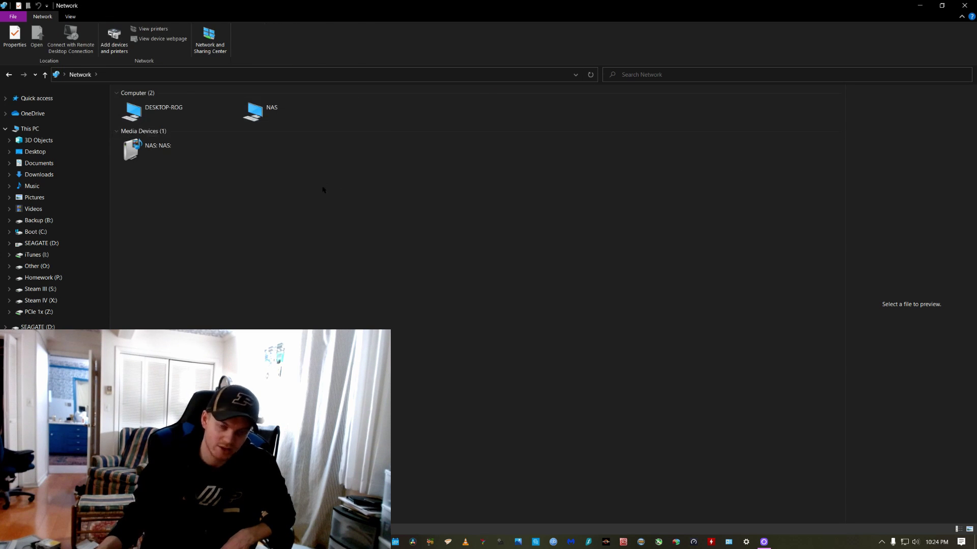
{"action": "key", "text": "alt+Left"}
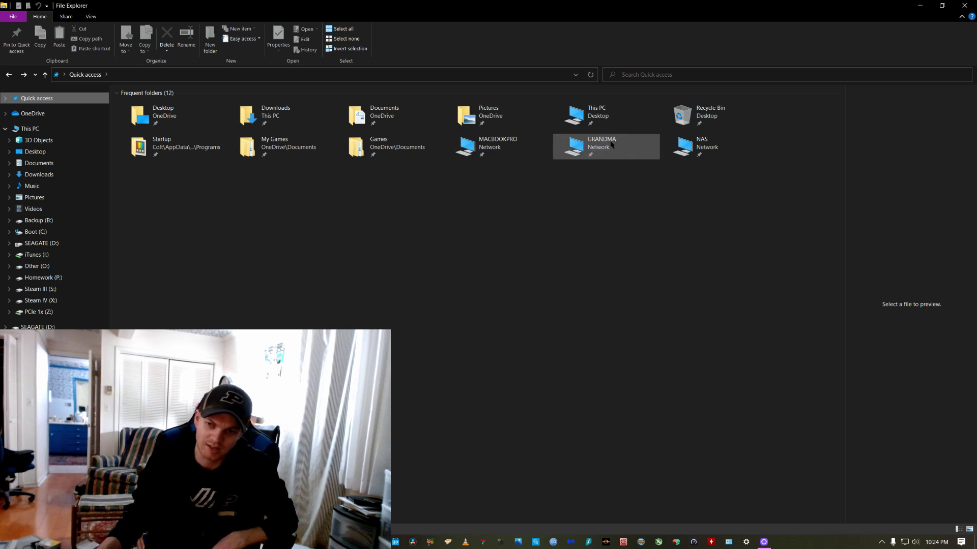
{"action": "double_click", "coordinate": [711, 154]}
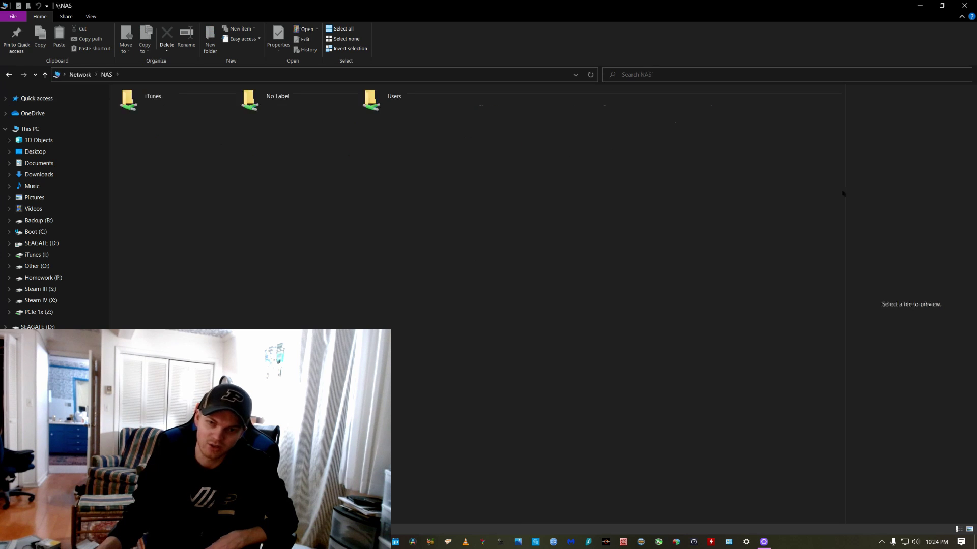
{"action": "key", "text": "alt+Left"}
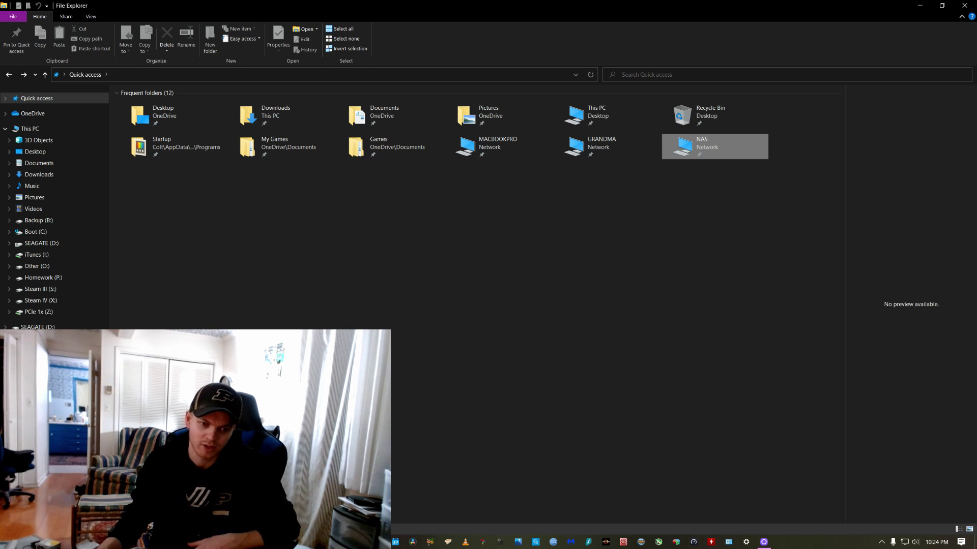
{"action": "key", "text": "Return"}
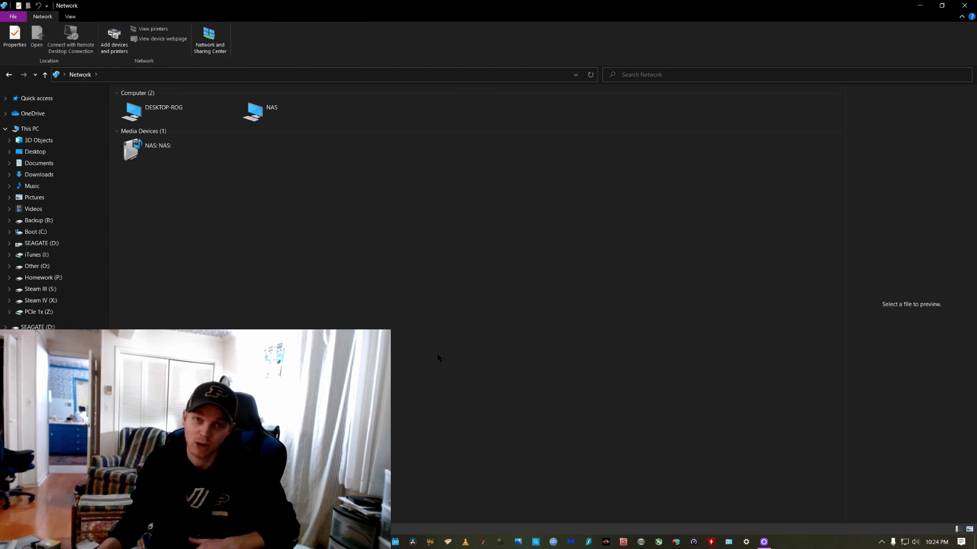